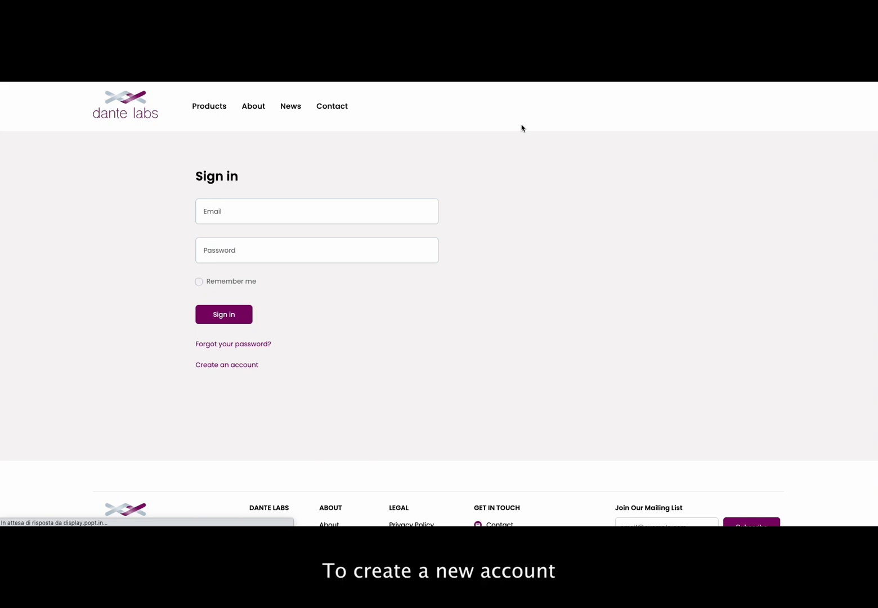
- Start a new account with name test test, an email, and a confirmed password
left_click(248, 364)
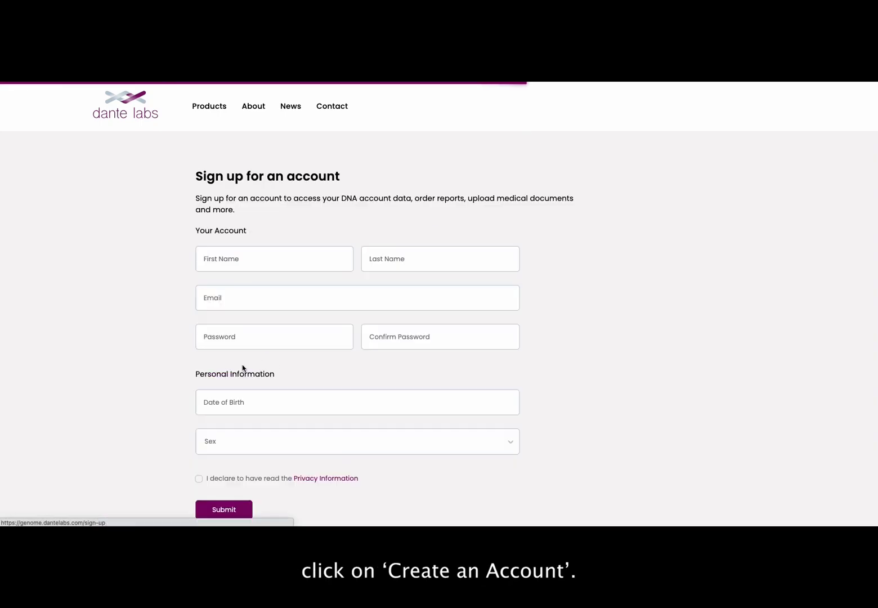
left_click(232, 261)
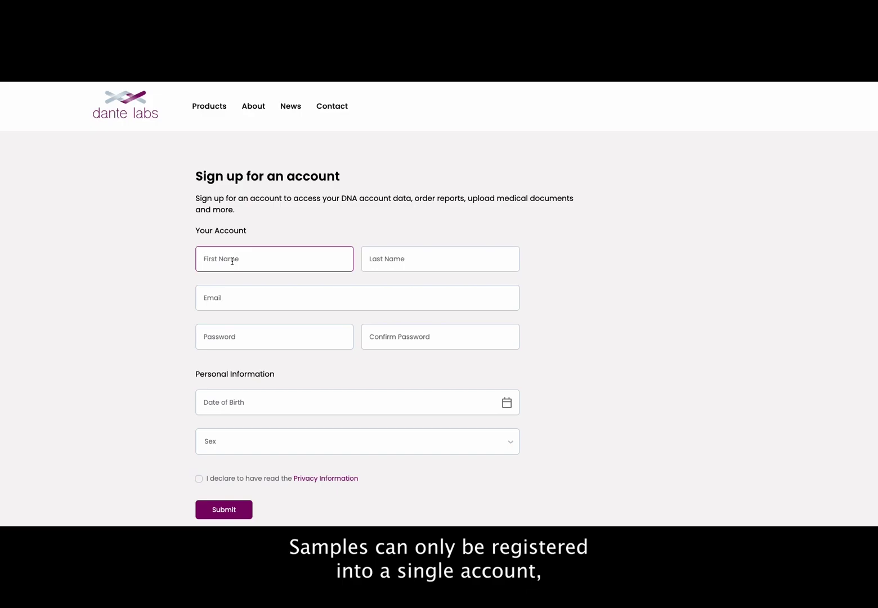
type("test")
left_click(386, 250)
type("test")
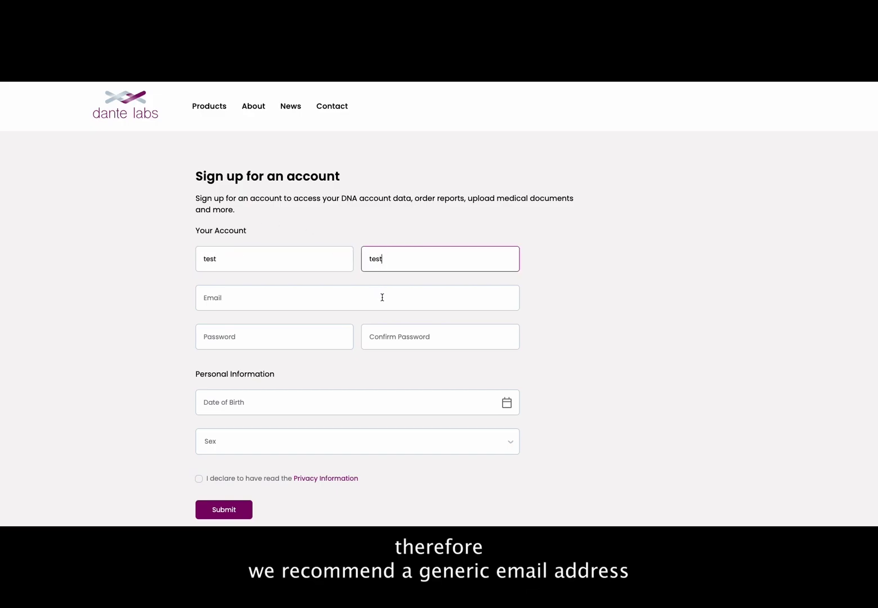
left_click(382, 297)
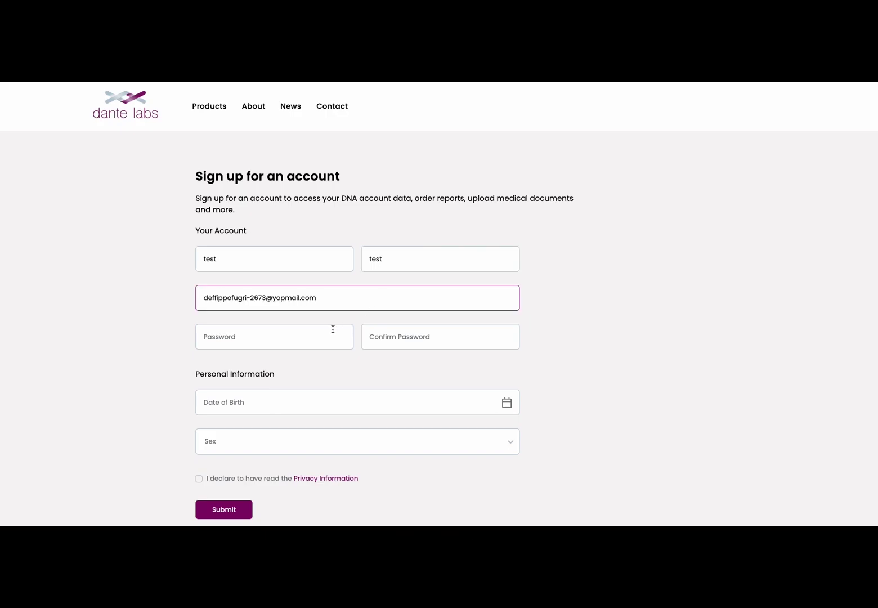
left_click(318, 335)
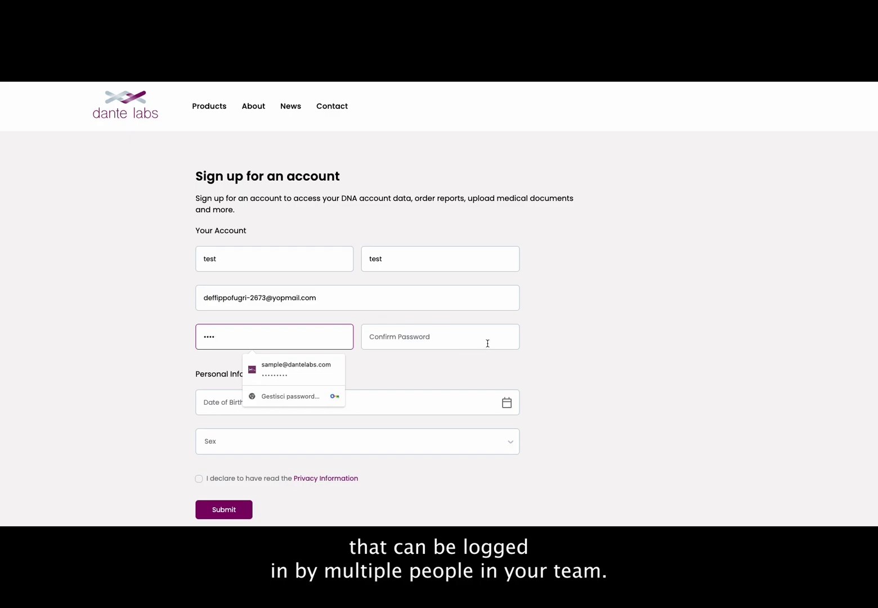
left_click(486, 341)
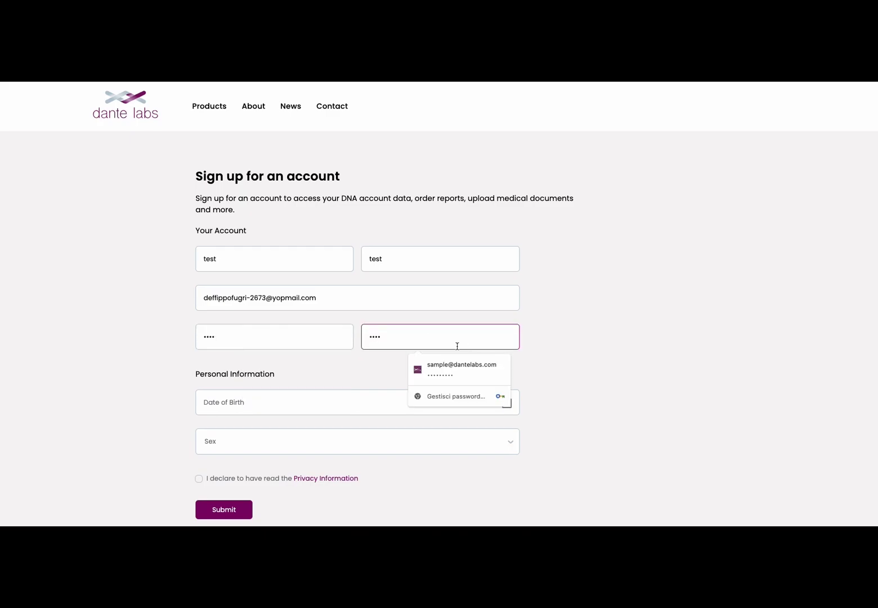
left_click(353, 405)
type("09/05/1987")
left_click(361, 437)
left_click(281, 465)
scroll(355, 443, "down", 1)
left_click(199, 405)
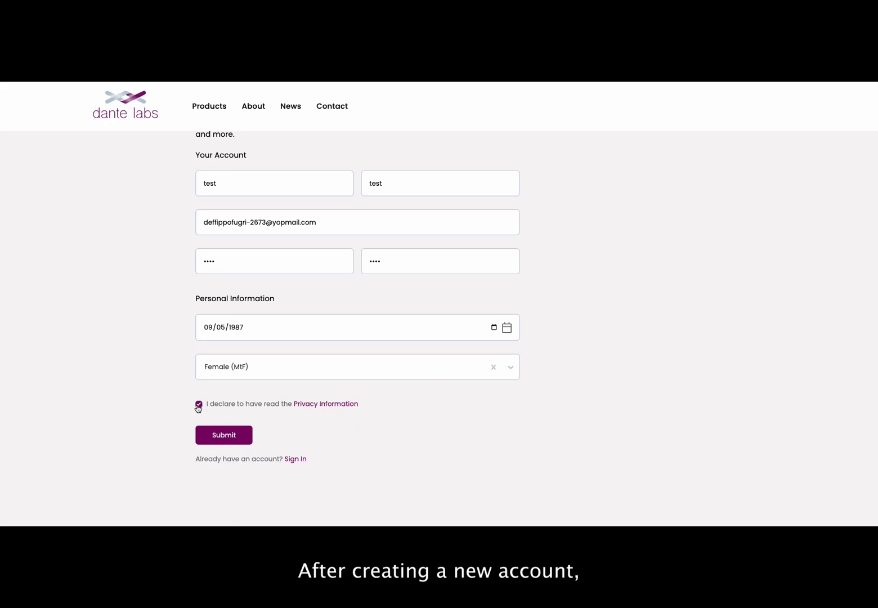
- Submit the new account and sign in with its password to reach the Dashboard
left_click(224, 435)
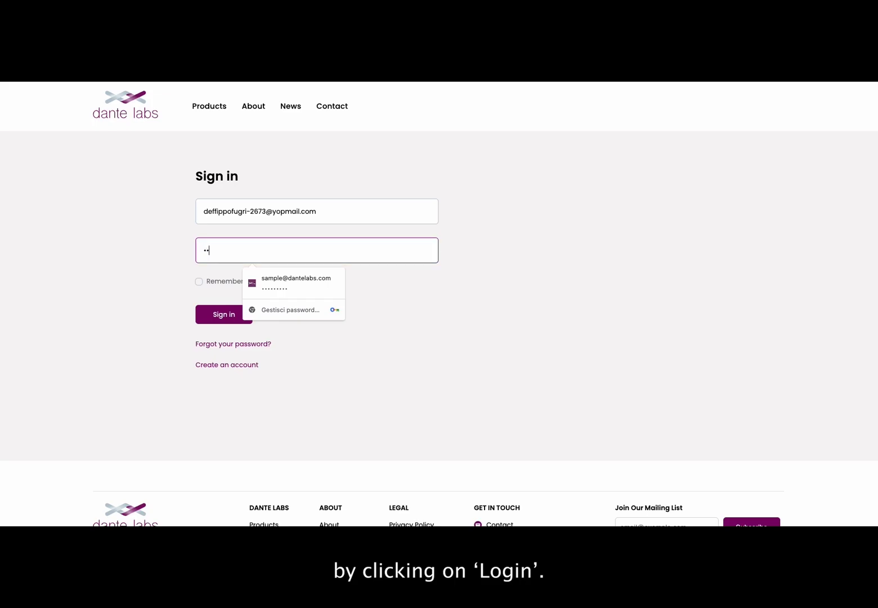
left_click(227, 316)
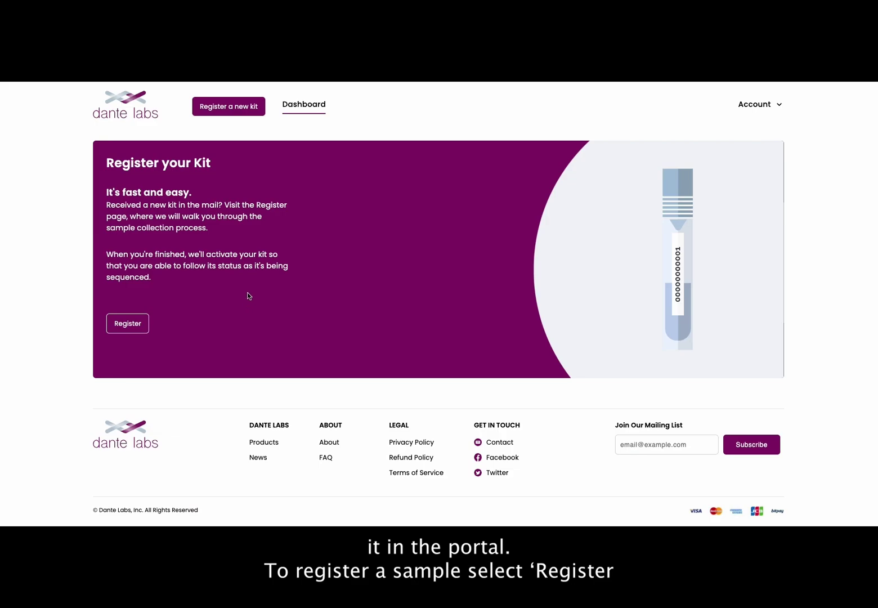
- Start a kit registration for a new member with relationship Doctor/Patient
left_click(128, 324)
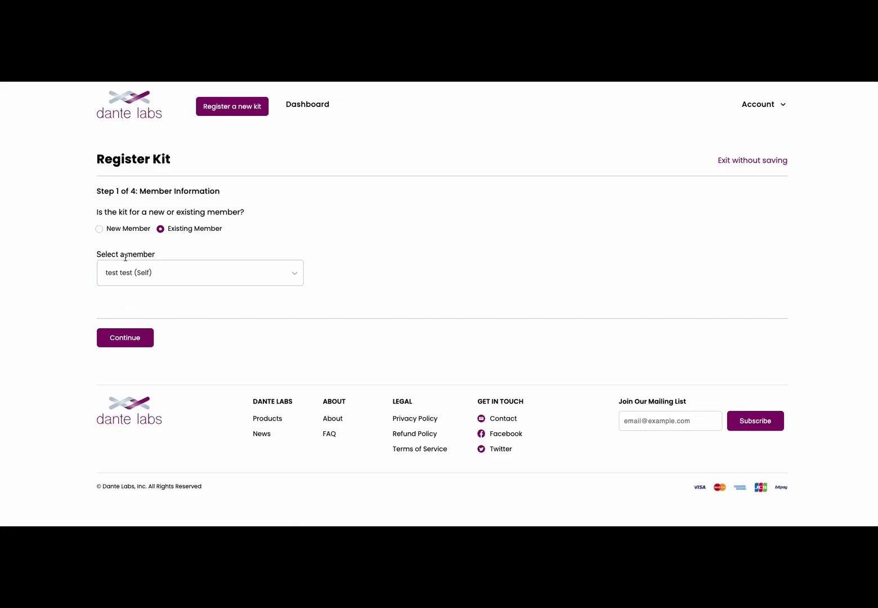
left_click(100, 229)
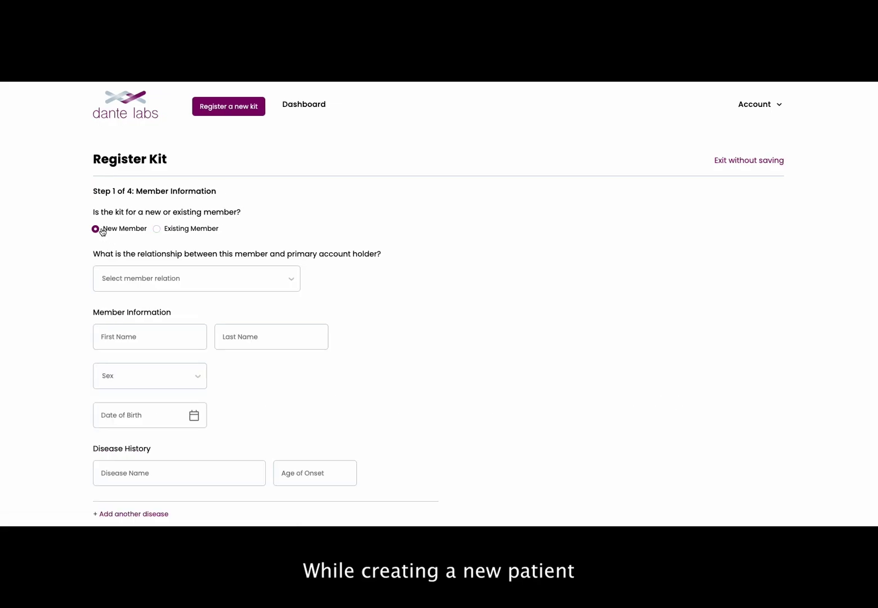
left_click(178, 280)
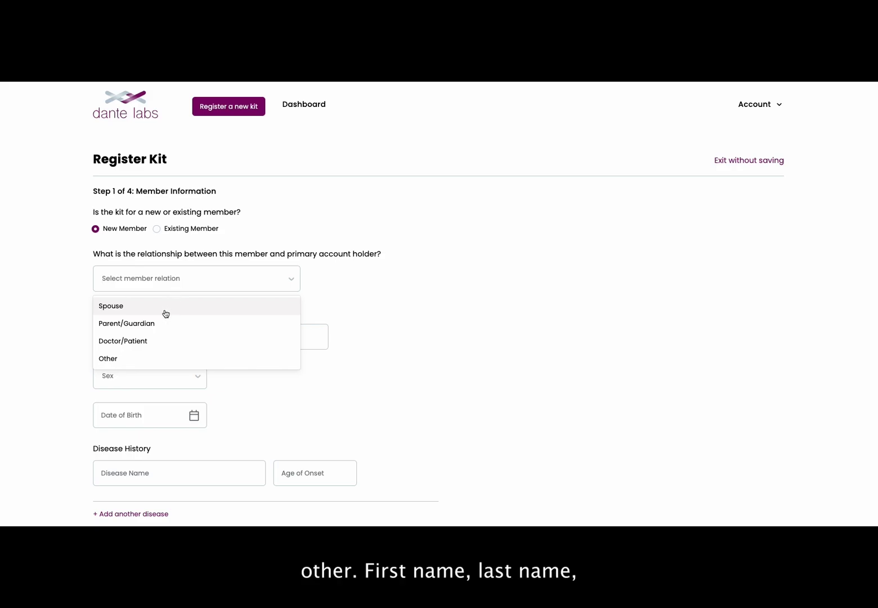
left_click(155, 346)
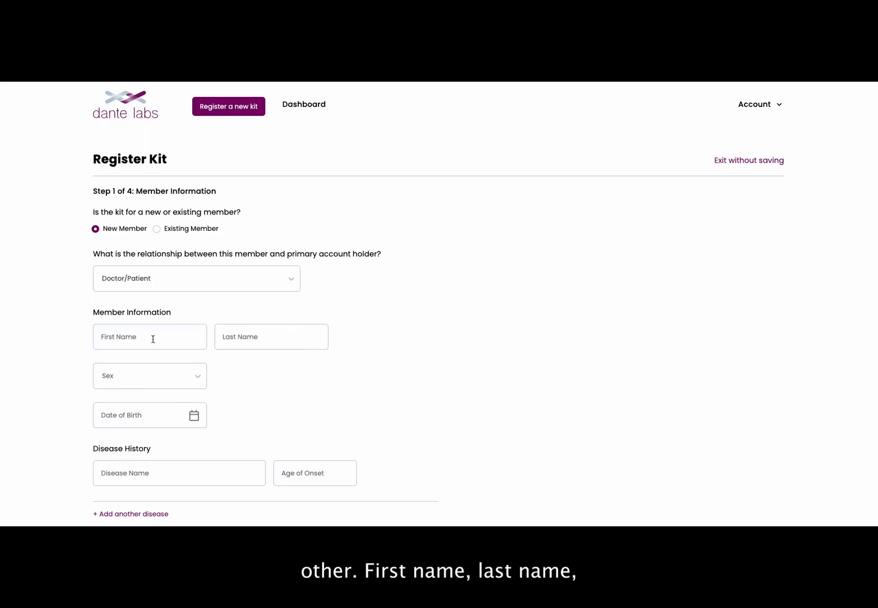
left_click(152, 339)
left_click(265, 343)
scroll(215, 334, "down", 1)
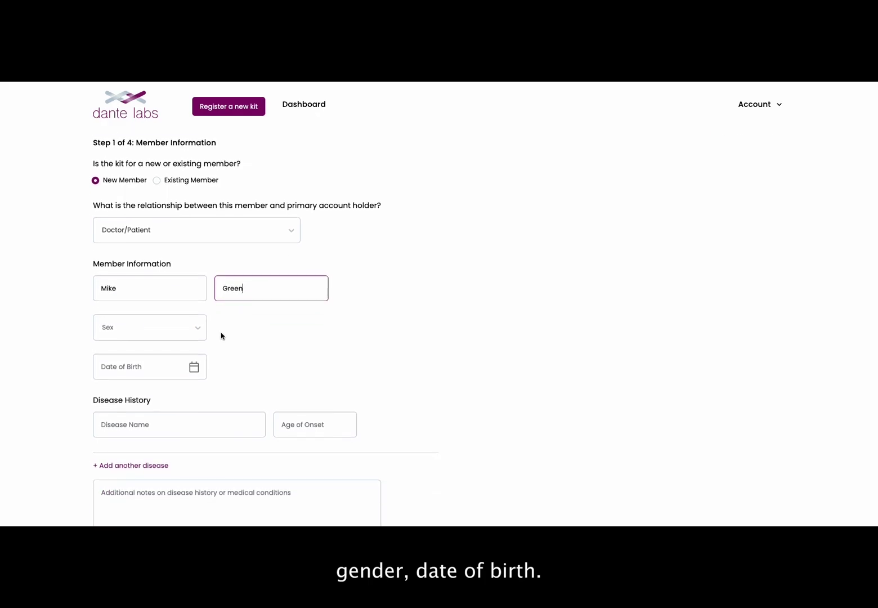
left_click(199, 329)
left_click(173, 390)
left_click(167, 368)
type("09/08/1998")
scroll(265, 324, "down", 3)
left_click(214, 290)
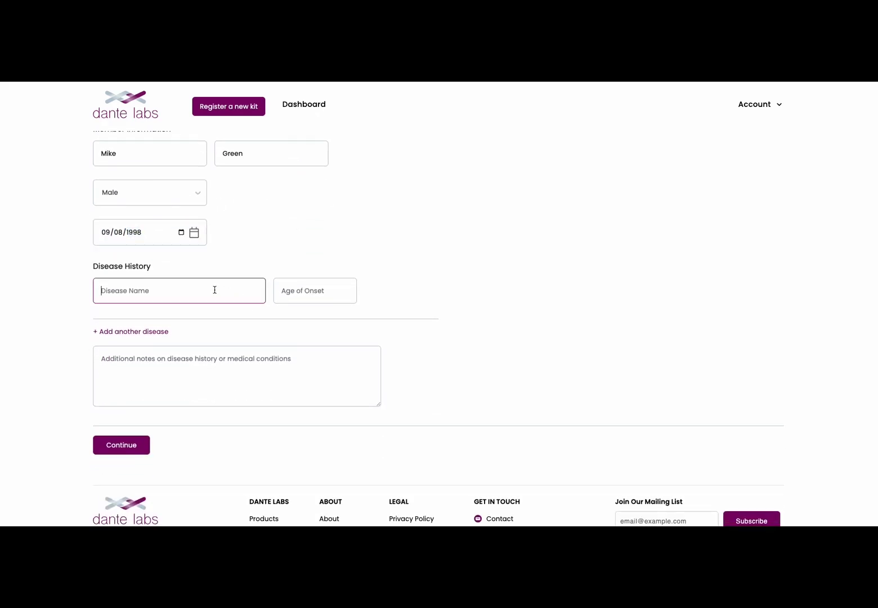
type("Cancer")
left_click(306, 289)
type("5")
left_click(290, 357)
type("Conditions")
left_click(132, 446)
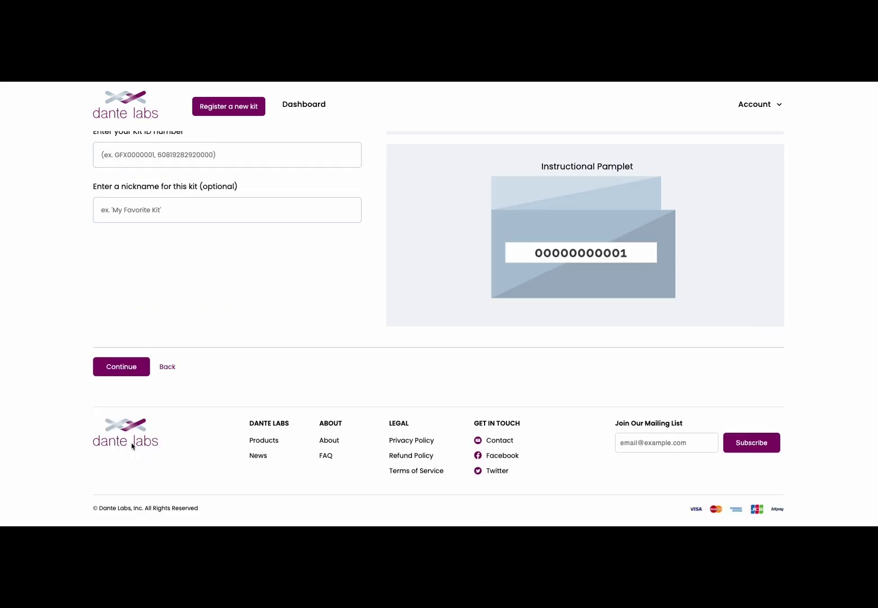
scroll(215, 344, "up", 2)
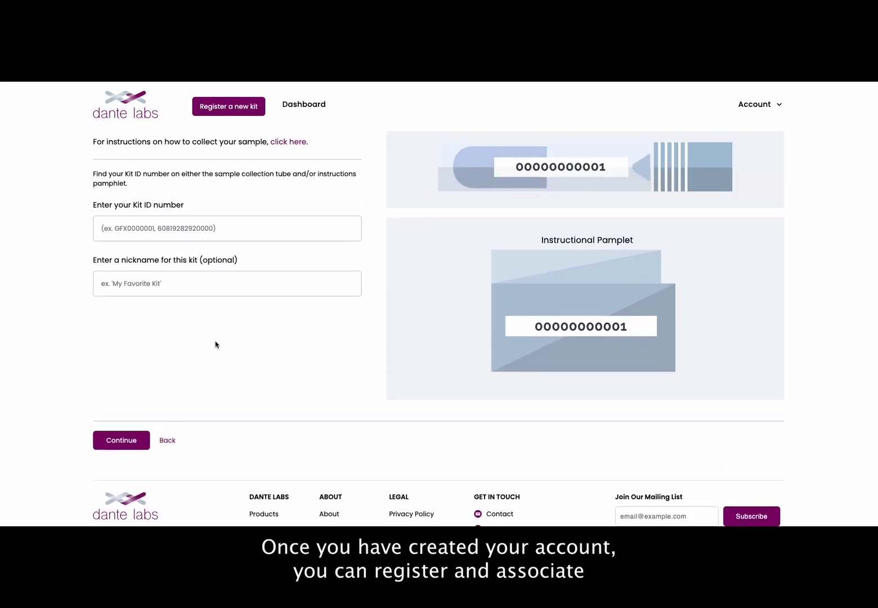
scroll(216, 344, "up", 2)
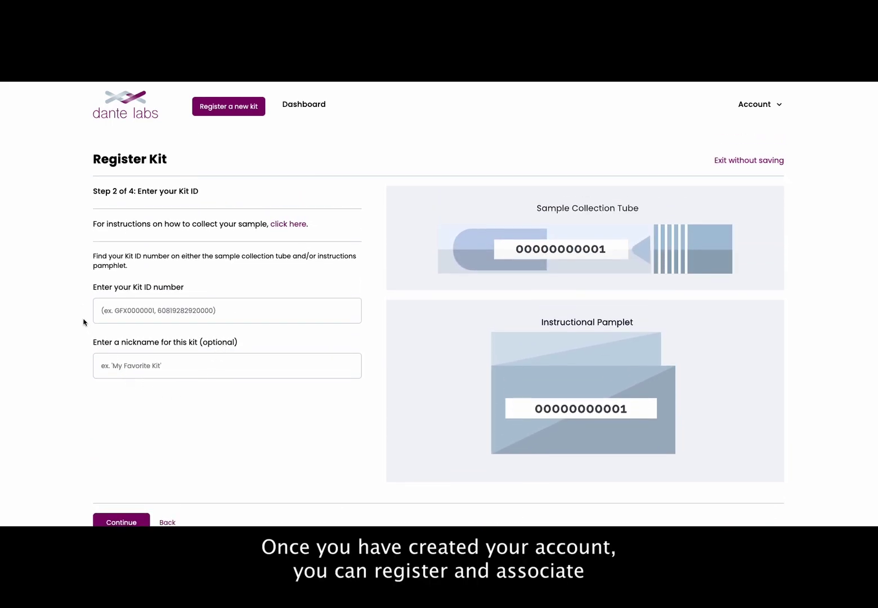
left_click(118, 308)
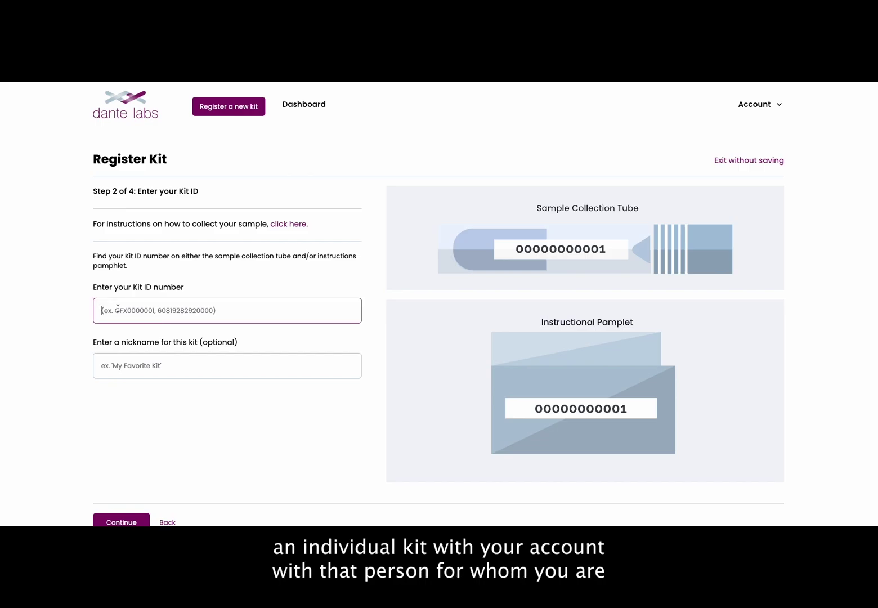
type("GFX00000001")
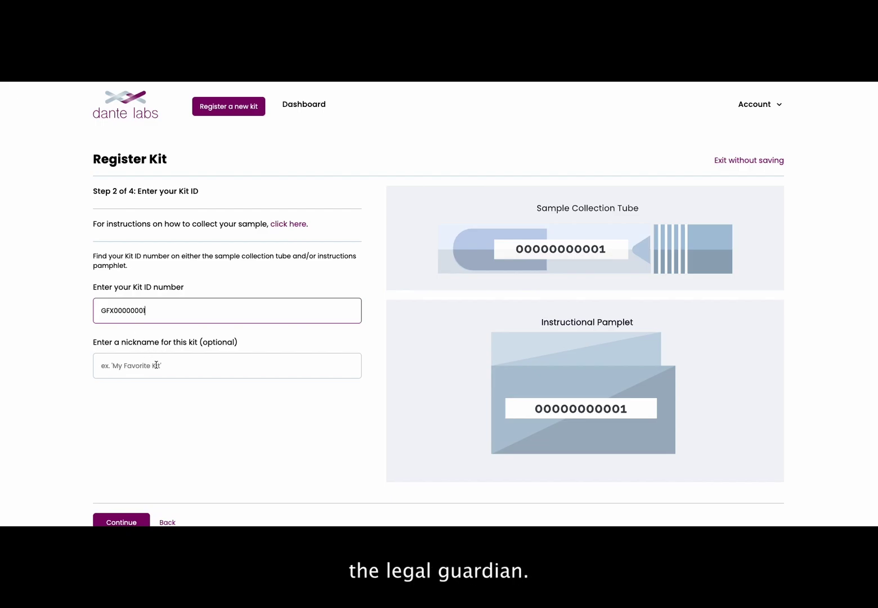
left_click(157, 365)
scroll(216, 442, "down", 1)
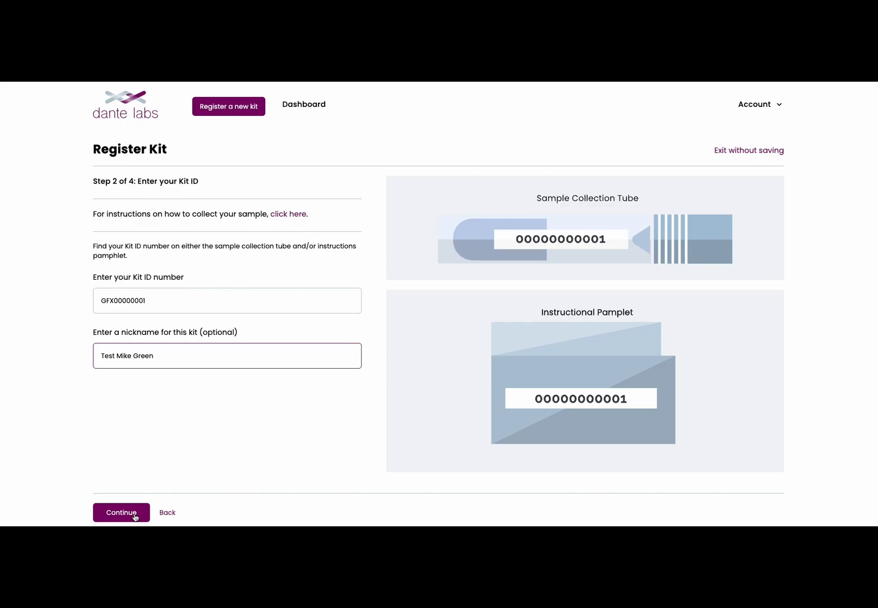
left_click(135, 517)
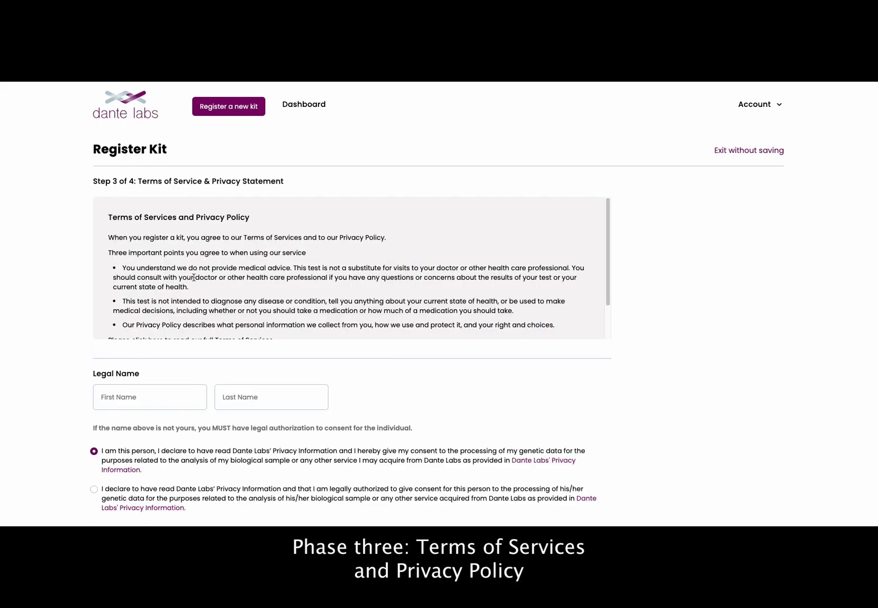
scroll(354, 257, "down", 1)
scroll(354, 256, "down", 2)
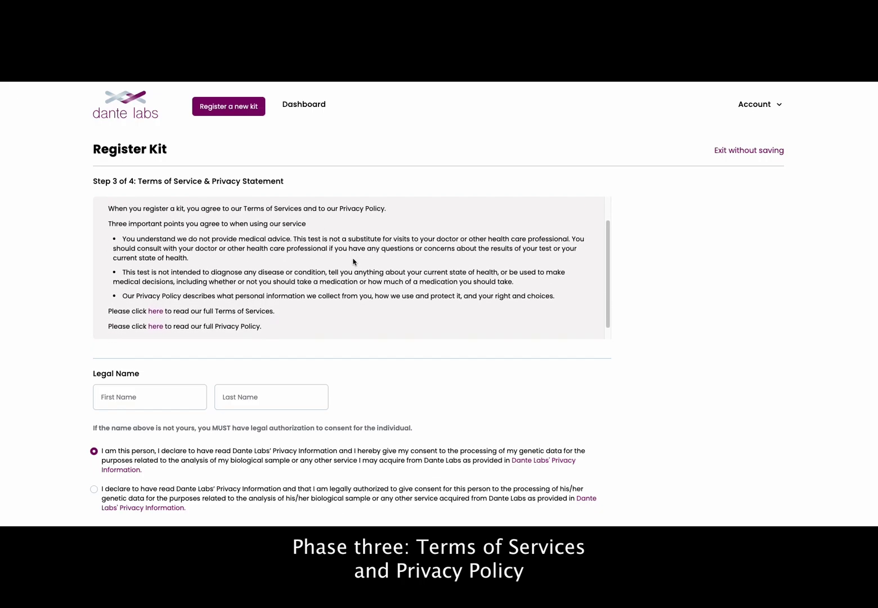
scroll(354, 258, "down", 1)
scroll(352, 268, "down", 1)
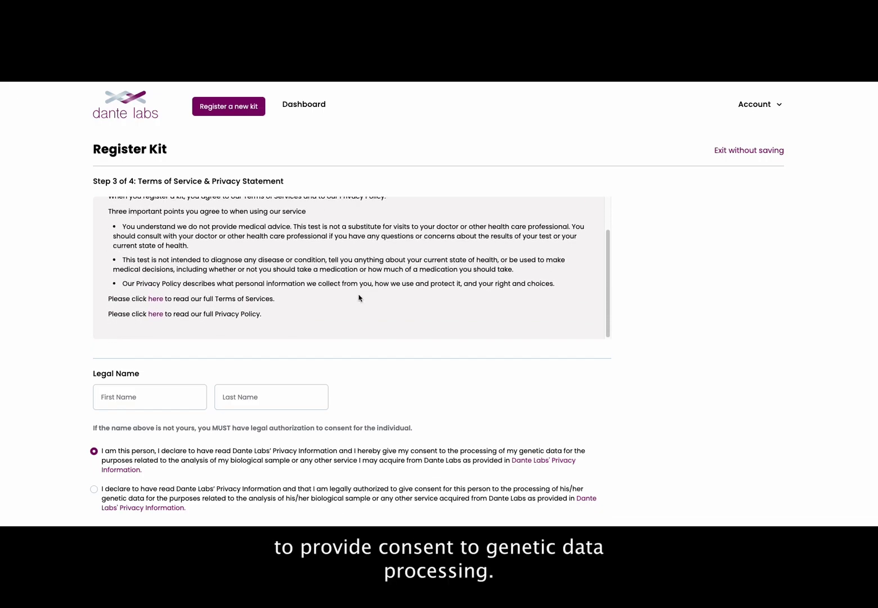
scroll(377, 346, "down", 1)
scroll(384, 357, "down", 1)
left_click(140, 367)
left_click(256, 377)
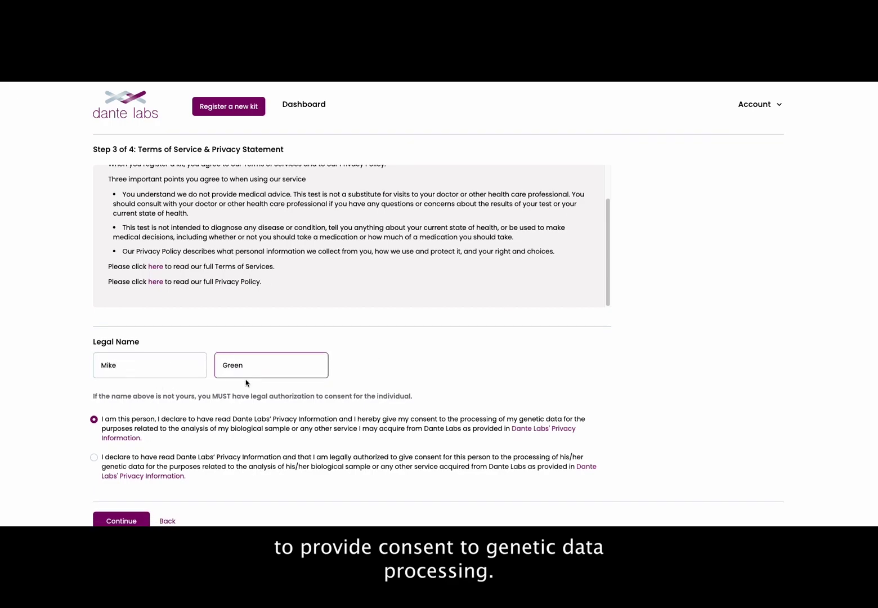
left_click(93, 457)
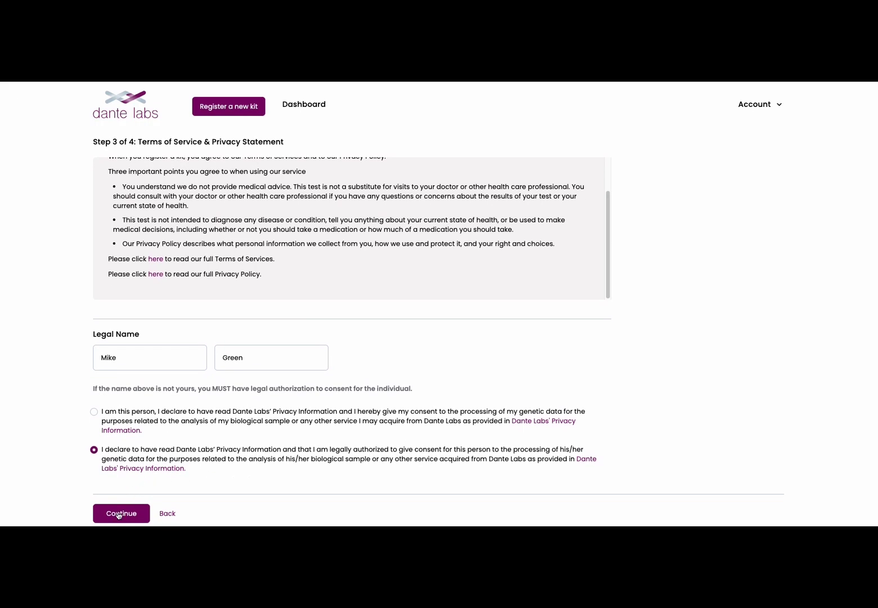
left_click(120, 516)
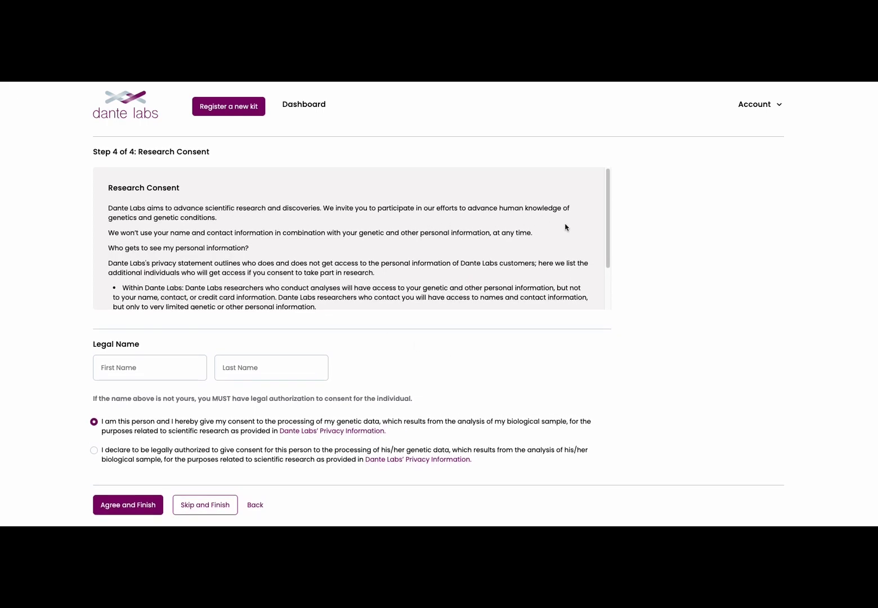
scroll(566, 230, "down", 1)
scroll(568, 231, "down", 2)
scroll(566, 232, "down", 2)
scroll(567, 232, "down", 1)
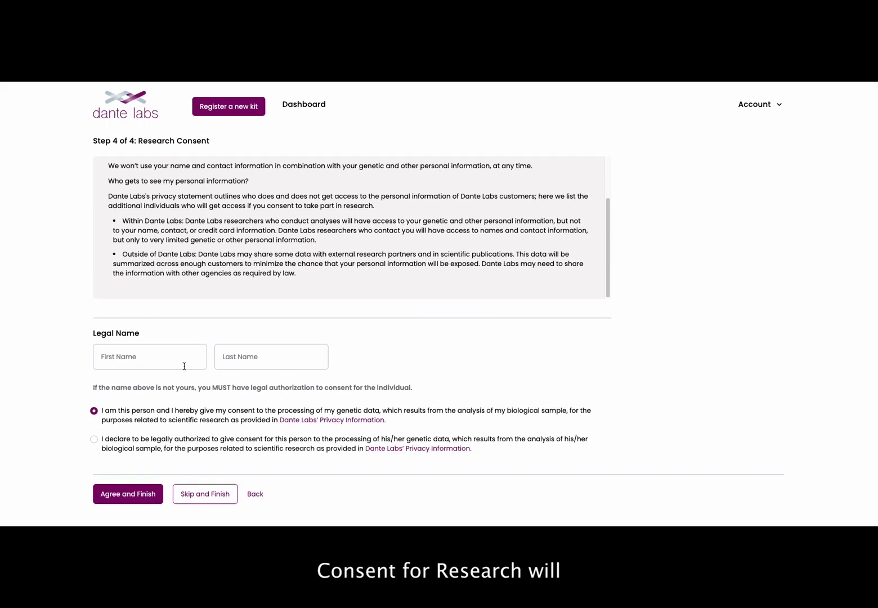
left_click(151, 359)
left_click(233, 359)
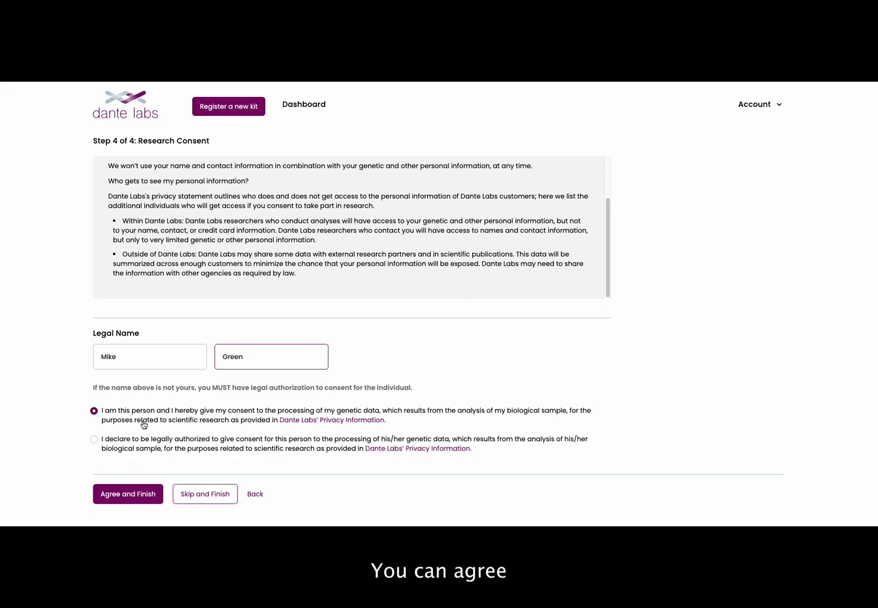
left_click(94, 439)
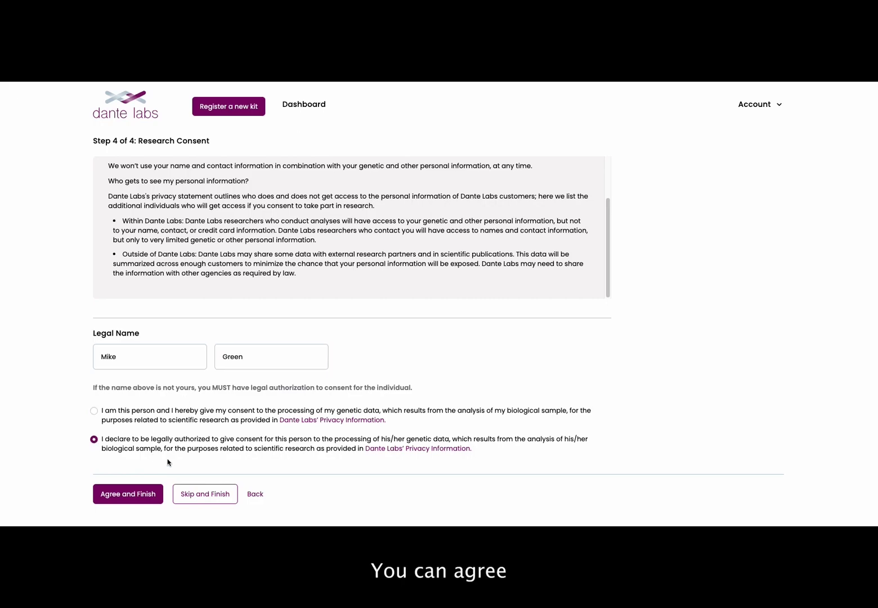
- Agree and finish the registration, then view the Members tab in Account Details
left_click(129, 494)
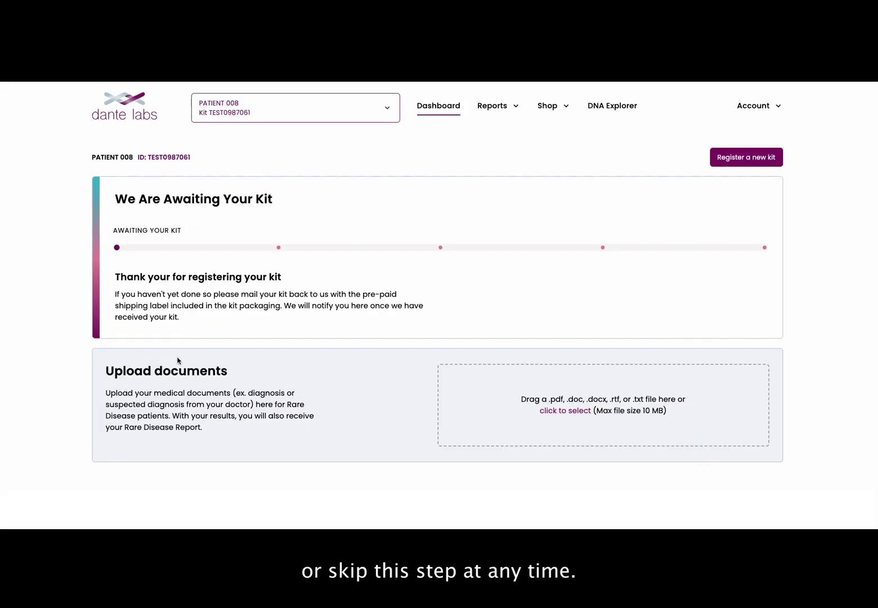
left_click(780, 106)
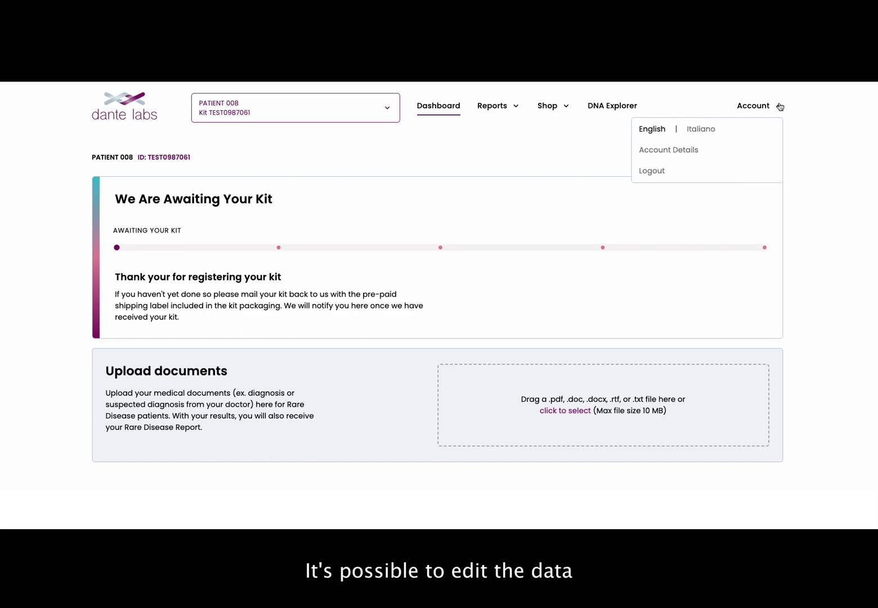
left_click(688, 150)
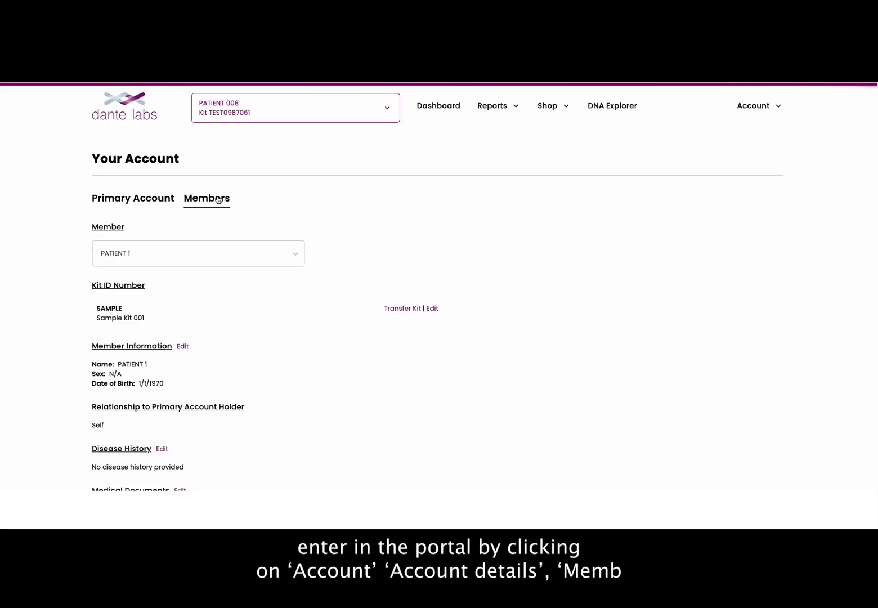
left_click(220, 199)
scroll(295, 341, "down", 1)
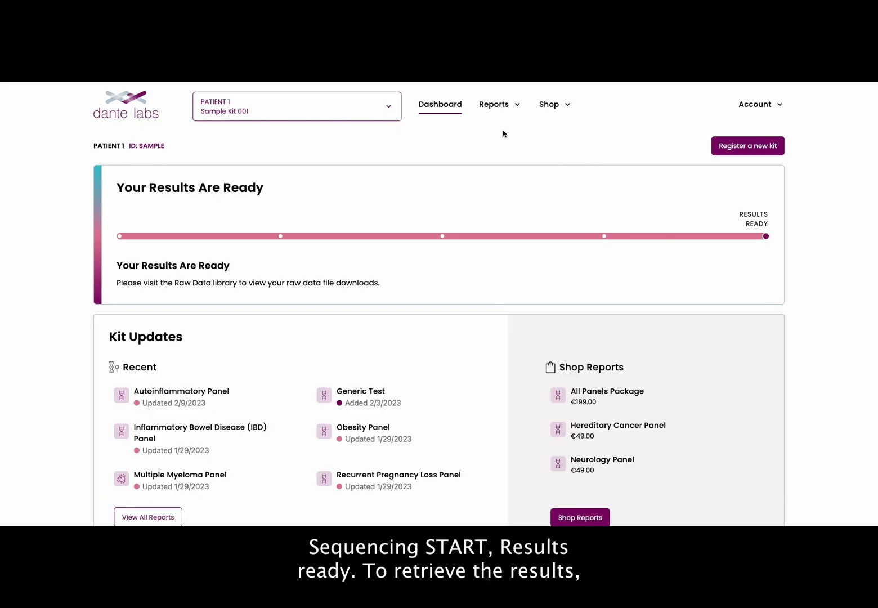
- Browse the All Reports list, then open the Raw Data Library with its four files
left_click(518, 106)
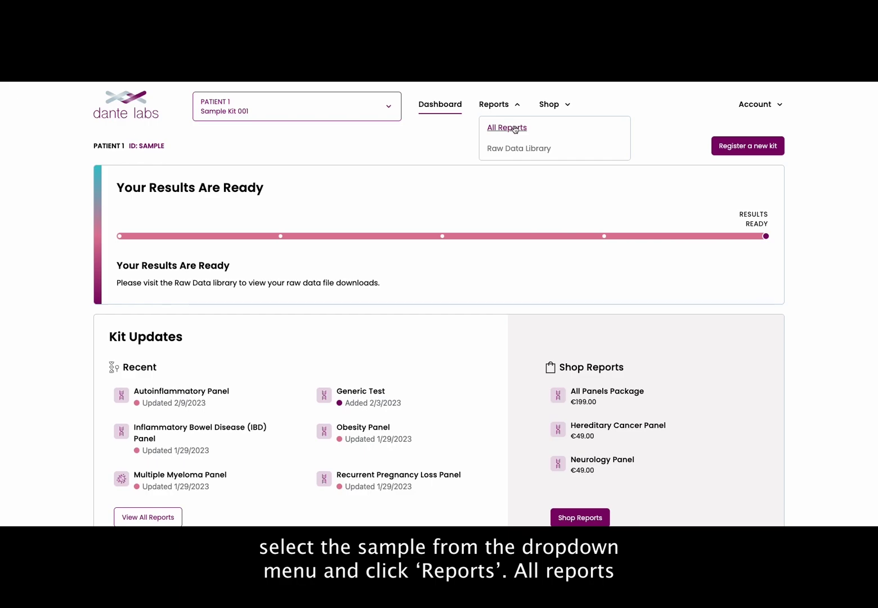
left_click(515, 130)
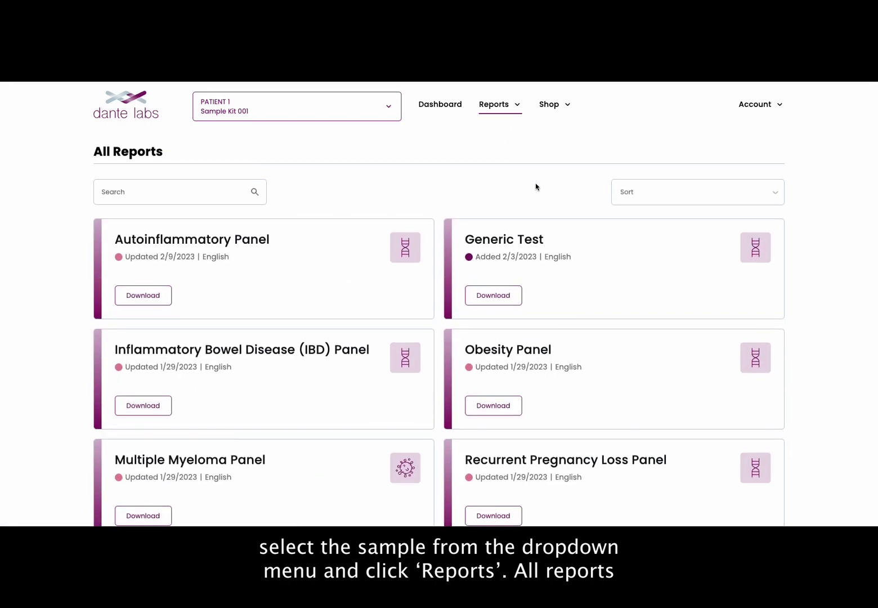
scroll(535, 186, "down", 3)
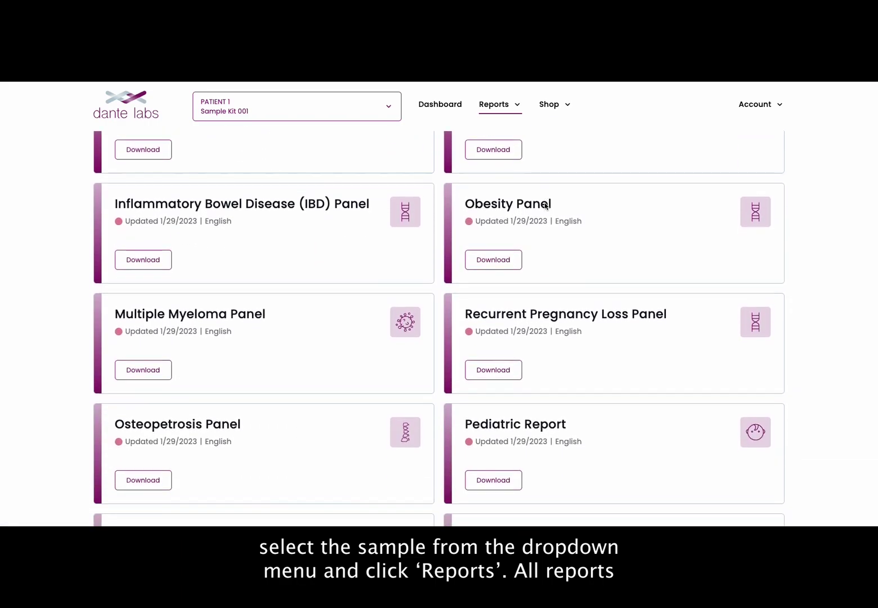
scroll(546, 205, "down", 2)
scroll(545, 204, "down", 2)
scroll(545, 203, "up", 2)
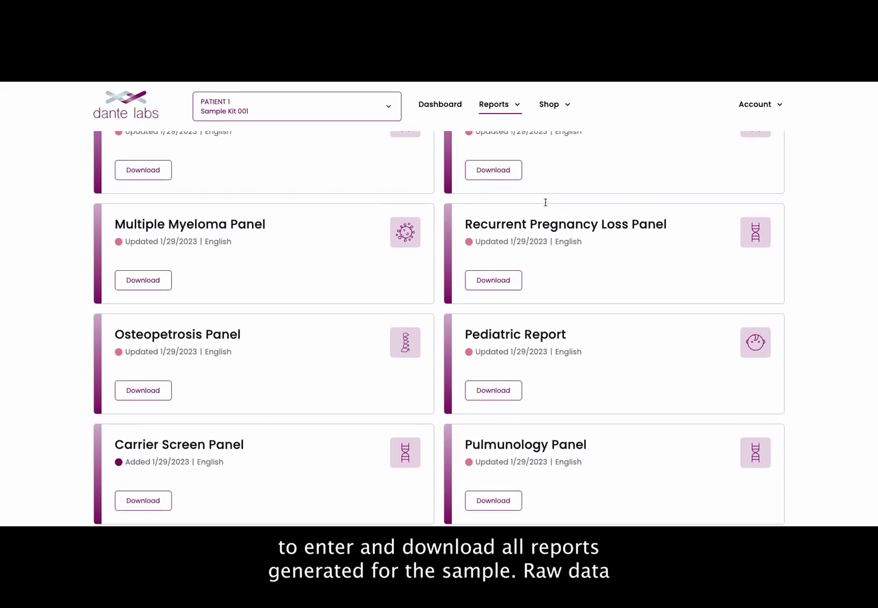
scroll(545, 202, "up", 3)
scroll(544, 199, "up", 2)
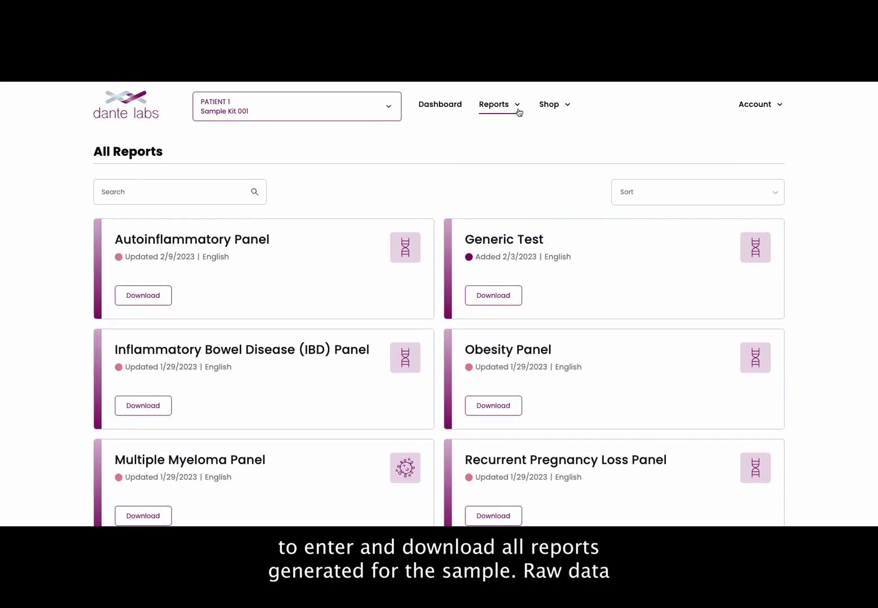
mouse_move(499, 104)
left_click(513, 149)
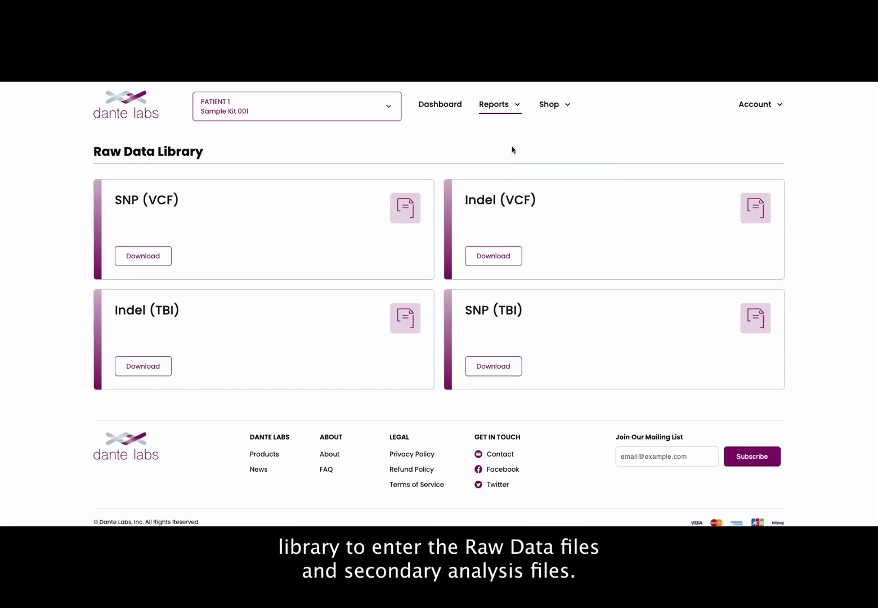